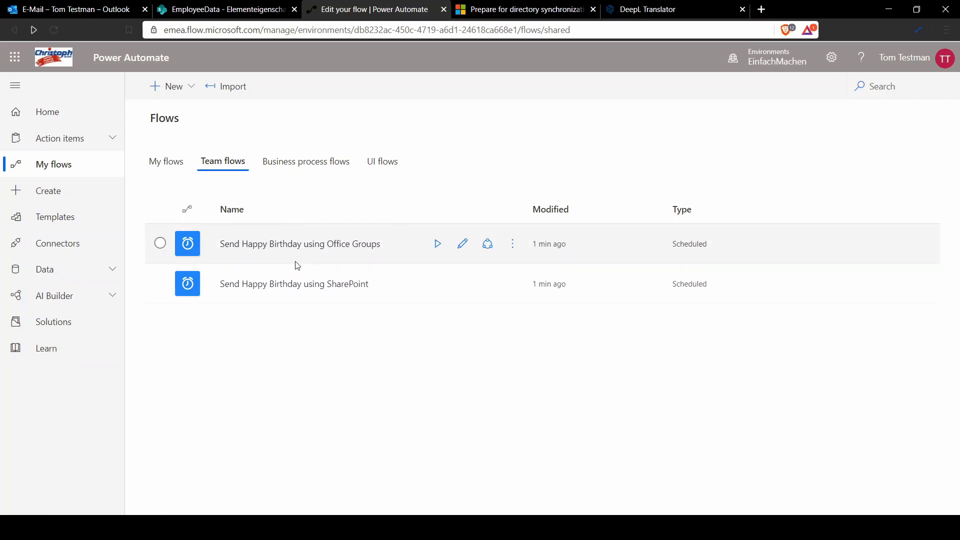
- From Team flows, open the details page of the 'Send Happy Birthday using SharePoint' flow
{"action": "left_click", "coordinate": [309, 283]}
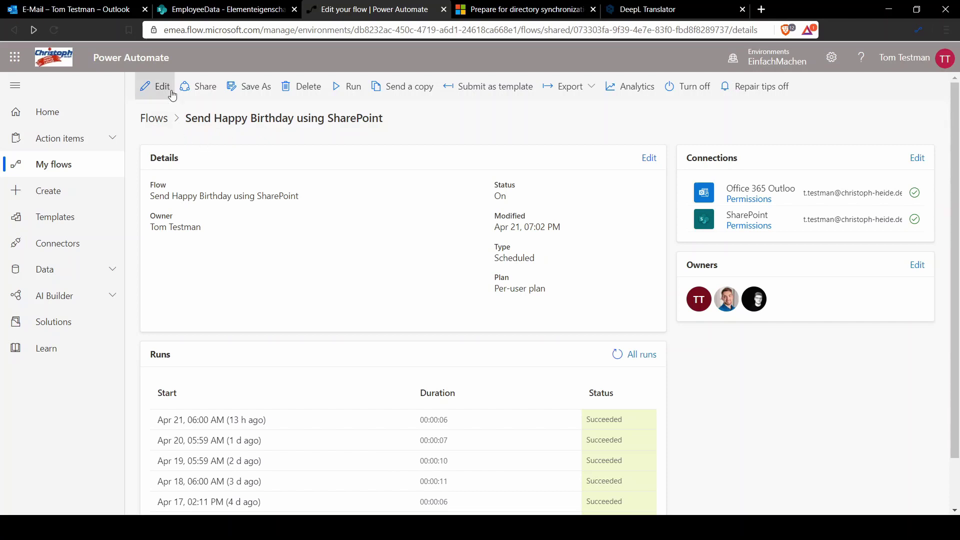
- Edit the SharePoint flow and review its 6:00 daily Recurrence and Get Items from EmployeeData step
{"action": "left_click", "coordinate": [156, 88]}
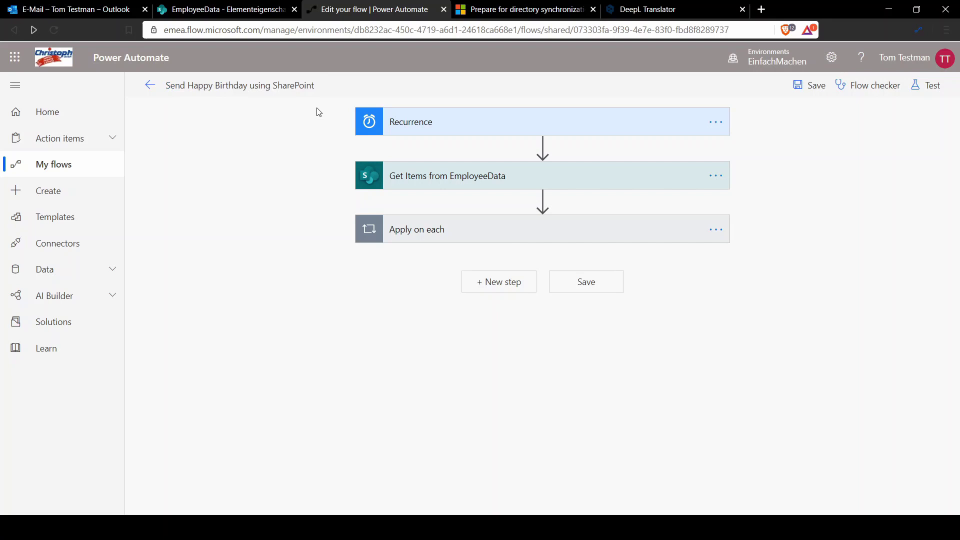
{"action": "left_click", "coordinate": [427, 182]}
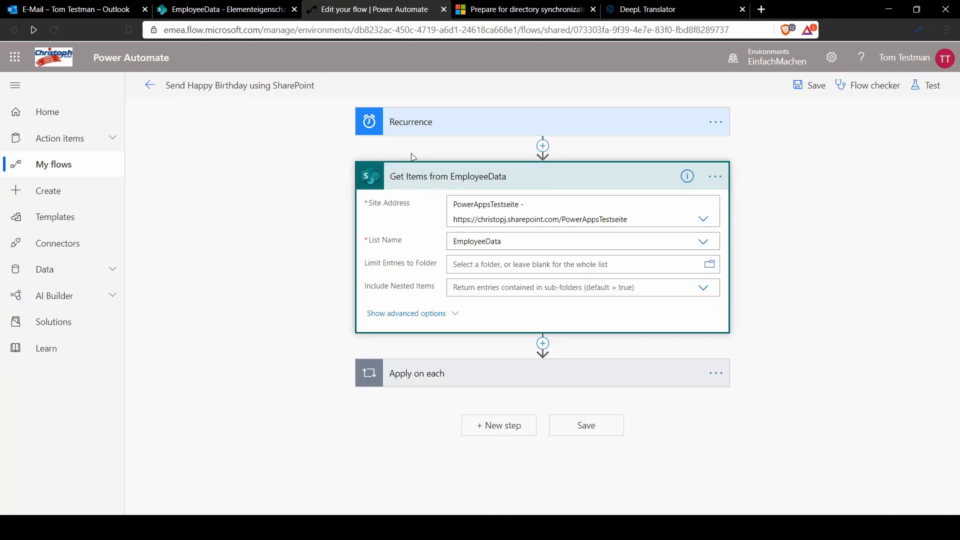
{"action": "left_click", "coordinate": [406, 125]}
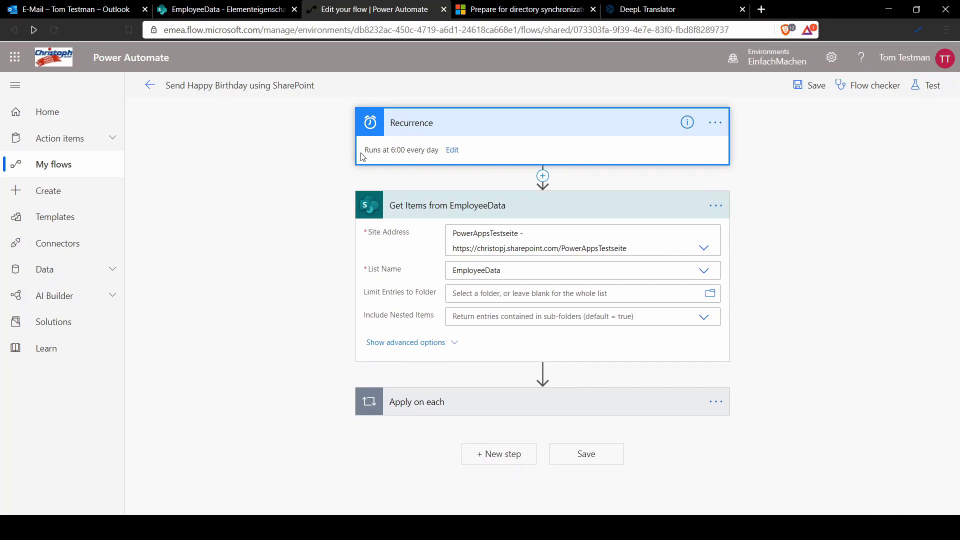
{"action": "left_click_drag", "start_coordinate": [366, 149], "coordinate": [406, 149]}
{"action": "left_click", "coordinate": [389, 147]}
{"action": "left_click", "coordinate": [401, 152]}
- Expand Apply on each, the Birthday step using Date of birth, and the If birthday is today condition
{"action": "left_click", "coordinate": [424, 401]}
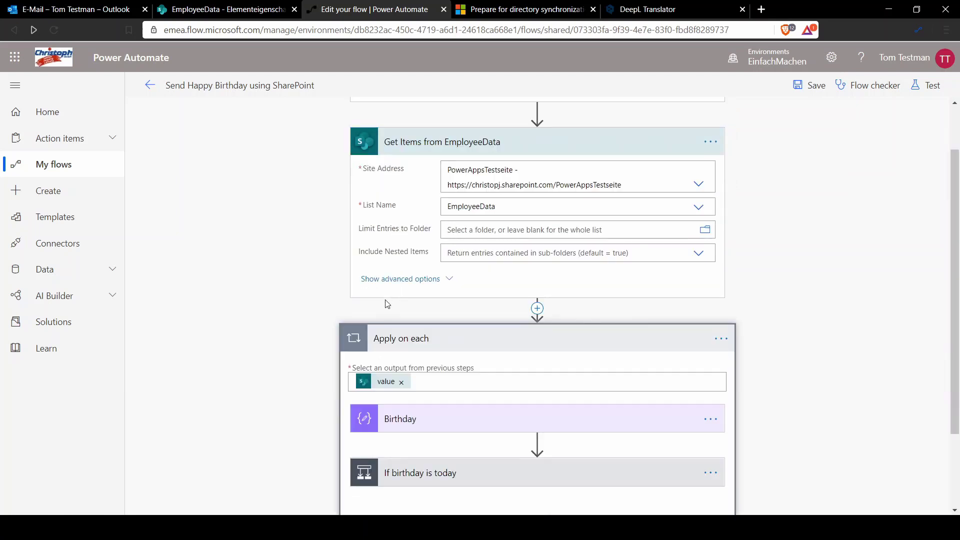
{"action": "scroll", "coordinate": [387, 304], "scroll_direction": "down", "scroll_amount": 1}
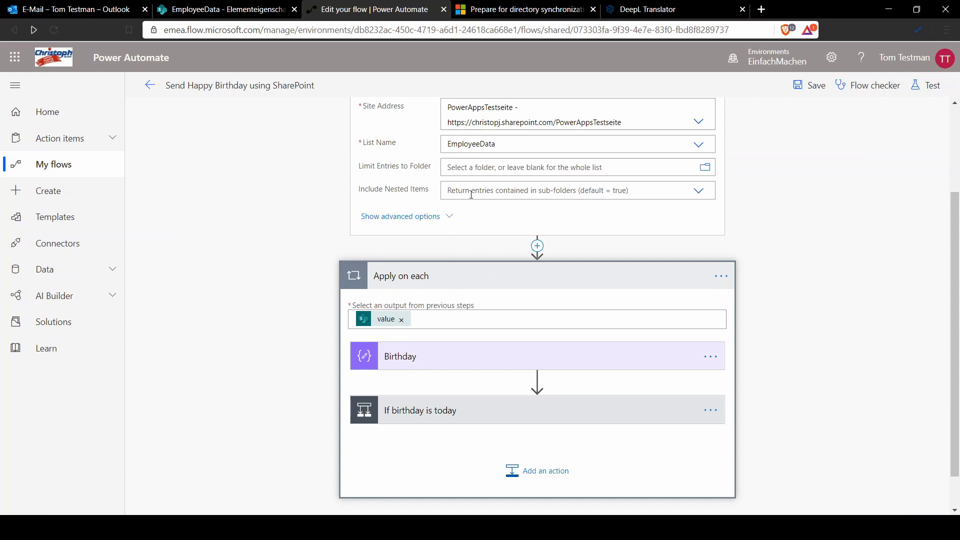
{"action": "scroll", "coordinate": [402, 301], "scroll_direction": "up", "scroll_amount": 1}
{"action": "scroll", "coordinate": [536, 141], "scroll_direction": "down", "scroll_amount": 1}
{"action": "left_click", "coordinate": [414, 369]}
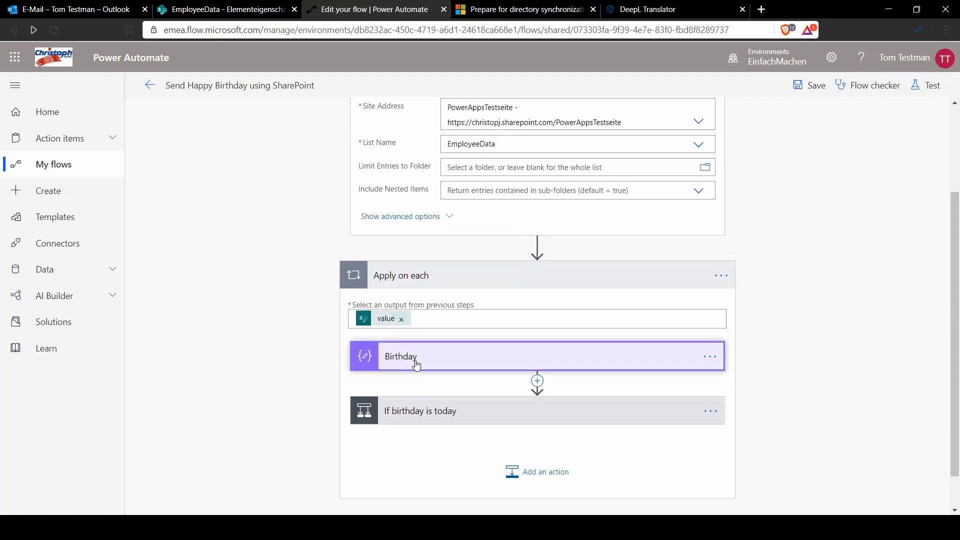
{"action": "scroll", "coordinate": [394, 315], "scroll_direction": "down", "scroll_amount": 1}
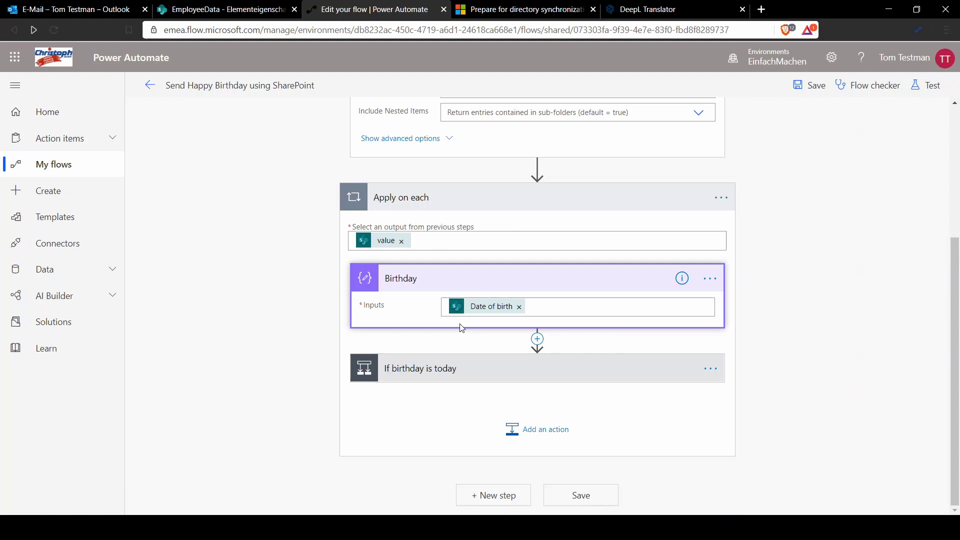
{"action": "left_click", "coordinate": [458, 374]}
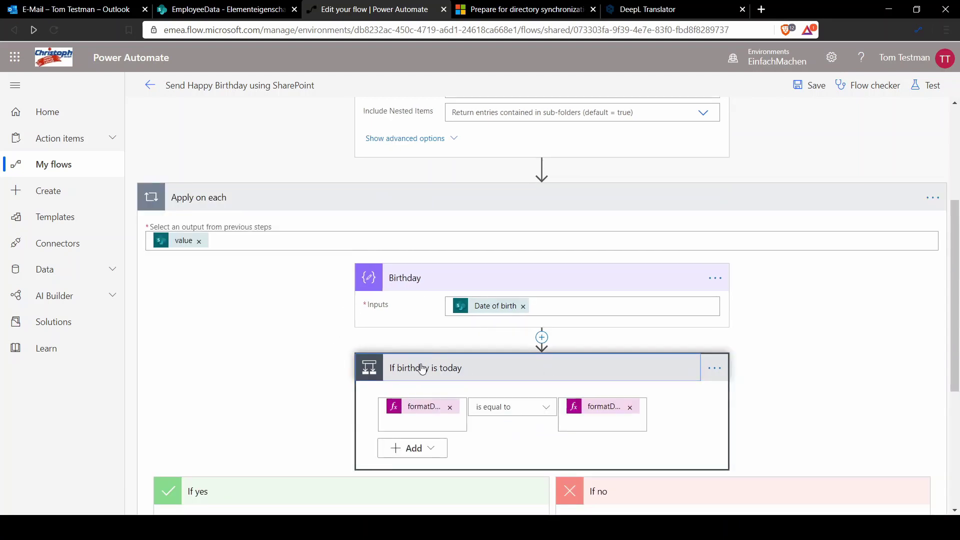
{"action": "scroll", "coordinate": [427, 272], "scroll_direction": "down", "scroll_amount": 3}
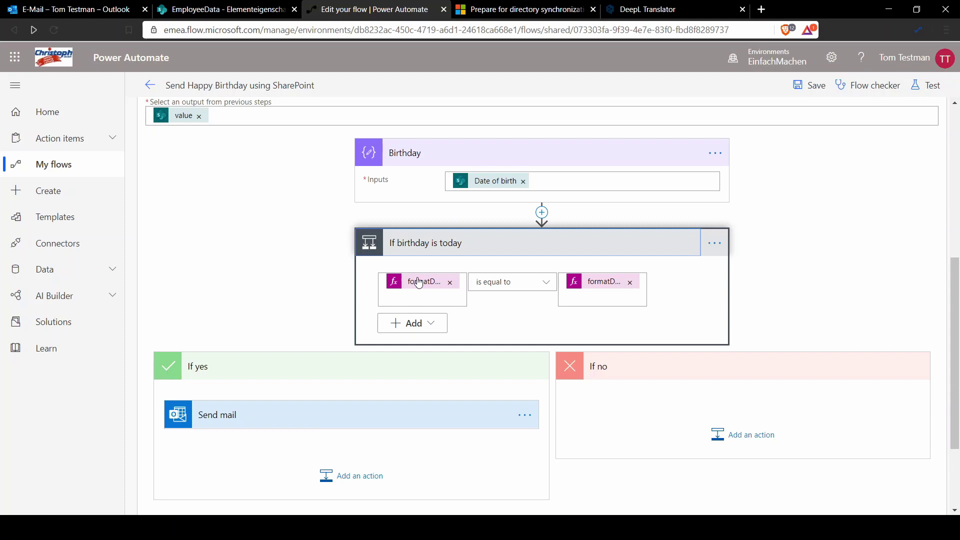
{"action": "left_click", "coordinate": [419, 282]}
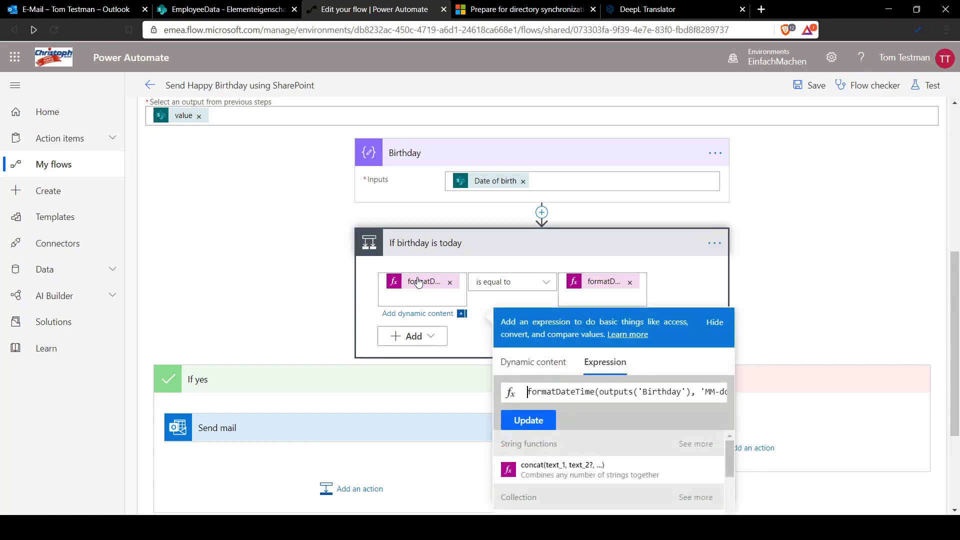
{"action": "mouse_move", "coordinate": [703, 392]}
{"action": "left_mouse_down"}
{"action": "mouse_move", "coordinate": [725, 391]}
{"action": "mouse_move", "coordinate": [676, 392]}
{"action": "mouse_move", "coordinate": [692, 394]}
{"action": "left_mouse_up"}
{"action": "left_click", "coordinate": [686, 393]}
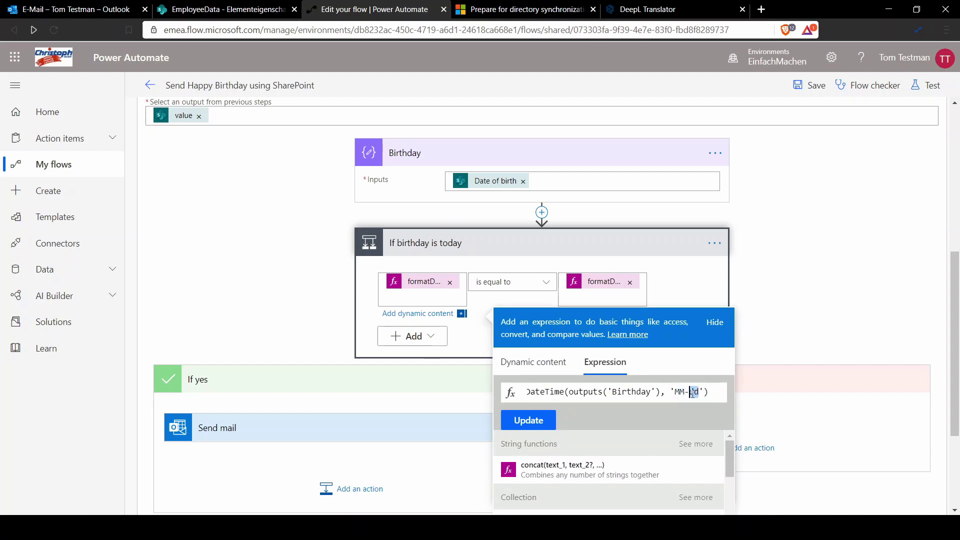
{"action": "left_click", "coordinate": [550, 420]}
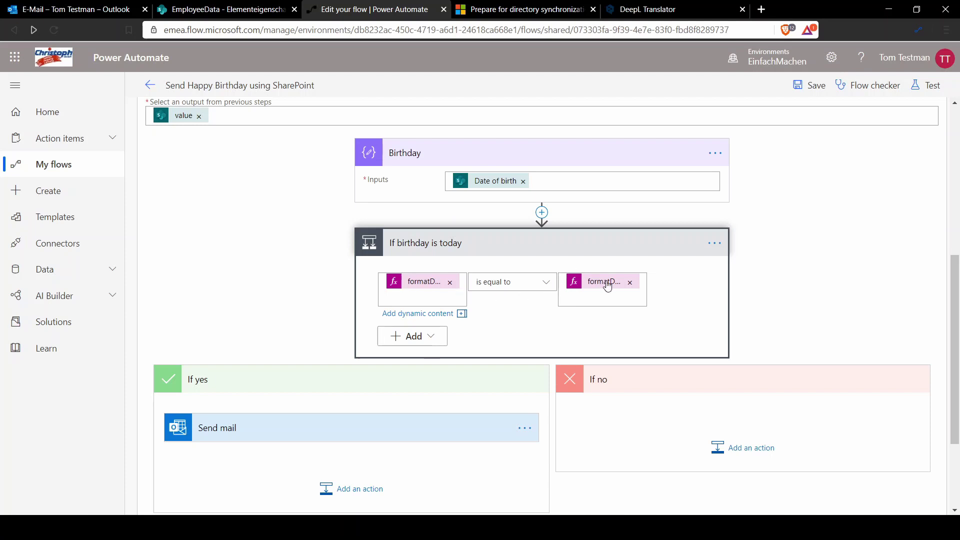
{"action": "left_click", "coordinate": [607, 286]}
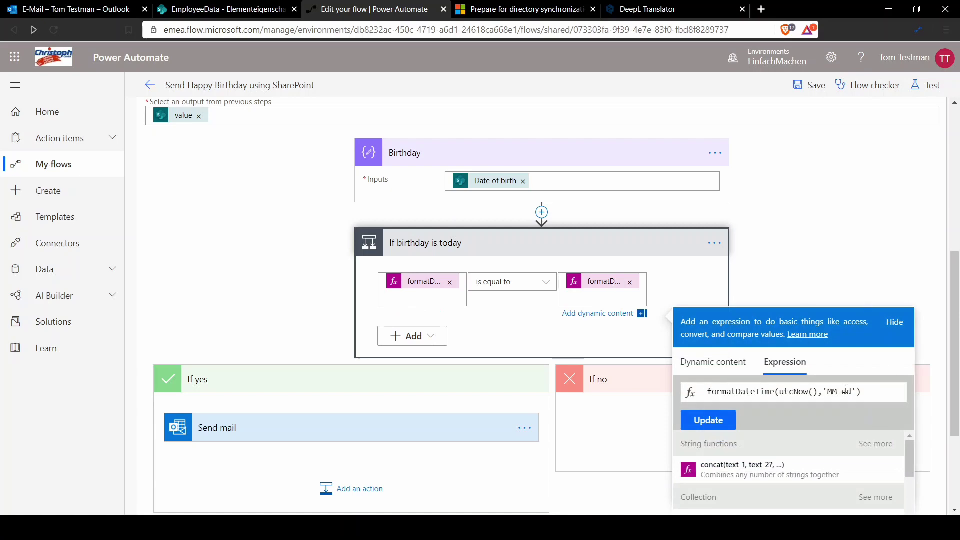
{"action": "left_click", "coordinate": [202, 330]}
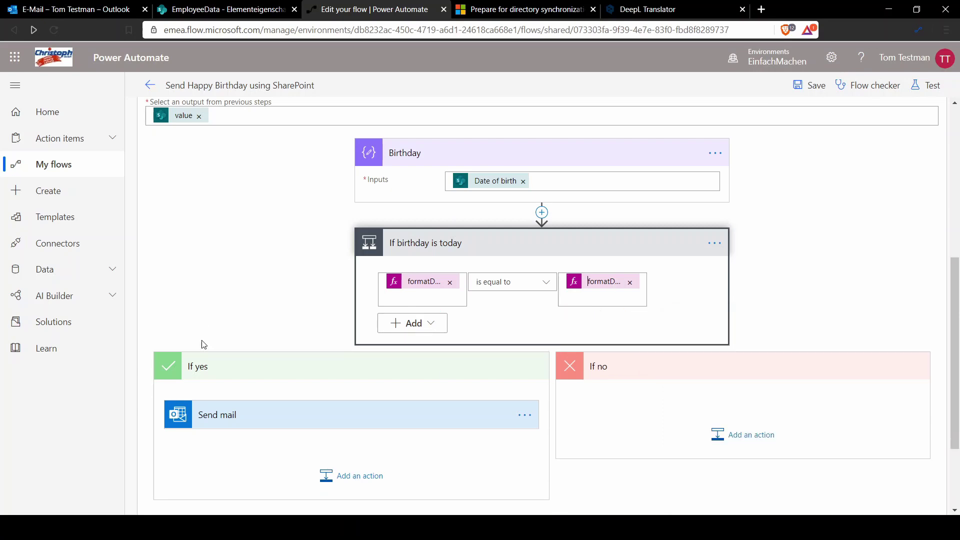
{"action": "scroll", "coordinate": [215, 370], "scroll_direction": "down", "scroll_amount": 1}
- Review the Send mail subject with First Name and Last Name and its HTML 'Happy Birthday' body
{"action": "left_click", "coordinate": [237, 358]}
{"action": "scroll", "coordinate": [282, 312], "scroll_direction": "down", "scroll_amount": 2}
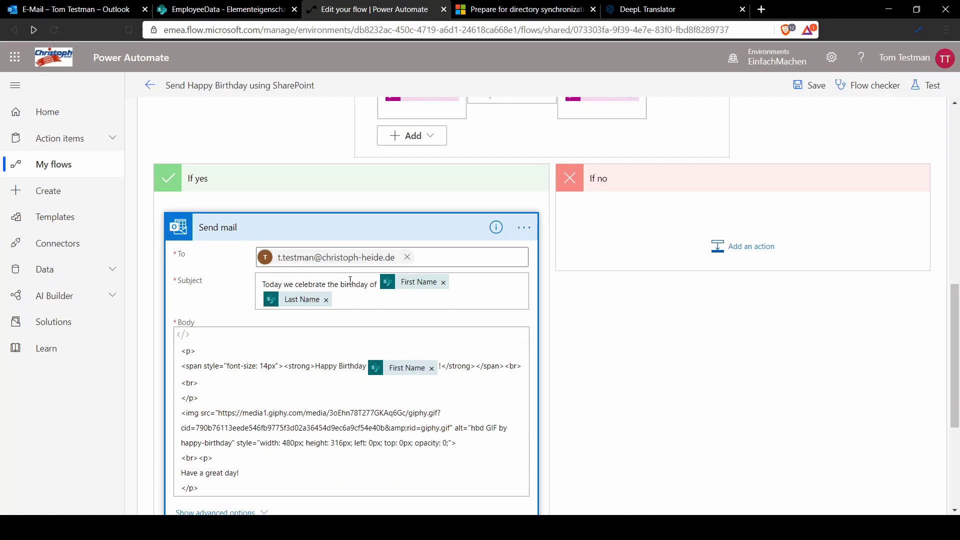
{"action": "left_click", "coordinate": [377, 284]}
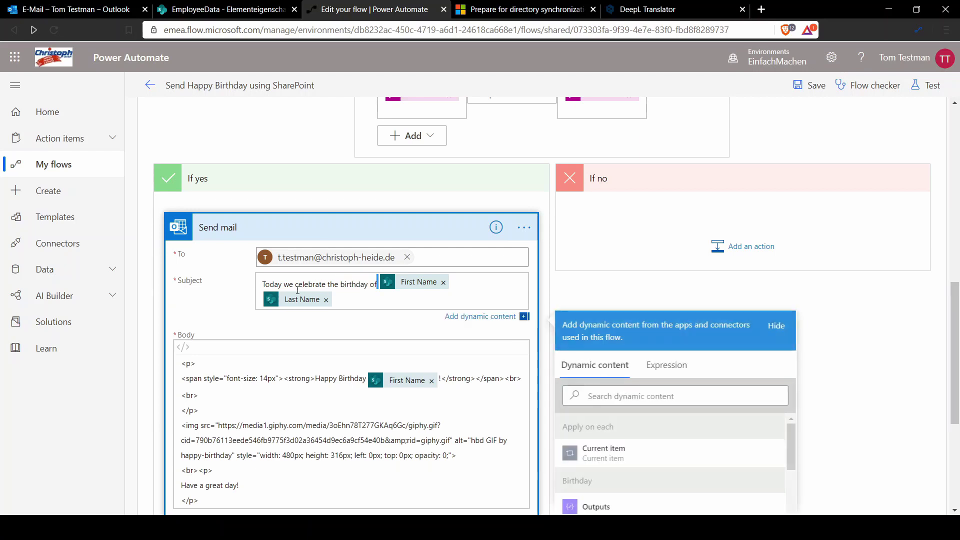
{"action": "left_click_drag", "start_coordinate": [377, 284], "coordinate": [261, 285]}
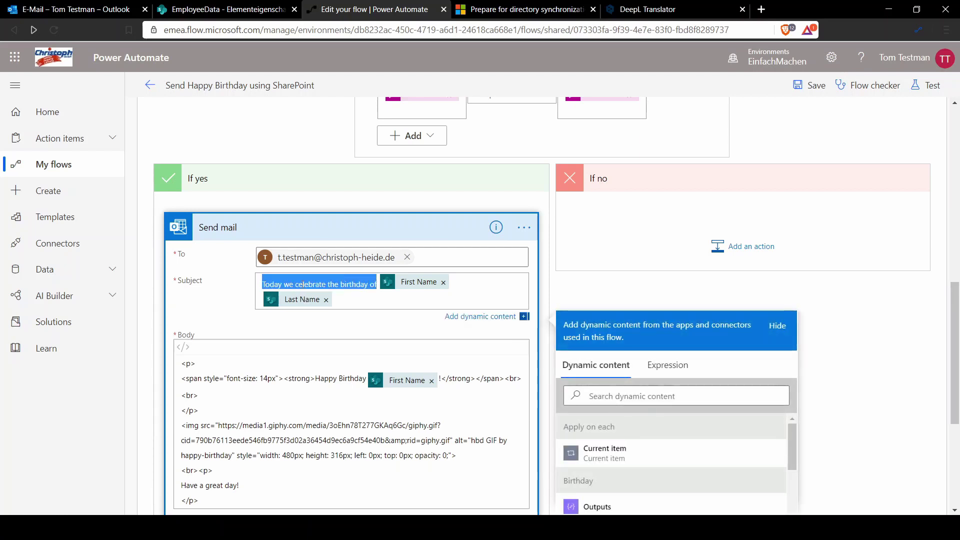
{"action": "left_click", "coordinate": [302, 284]}
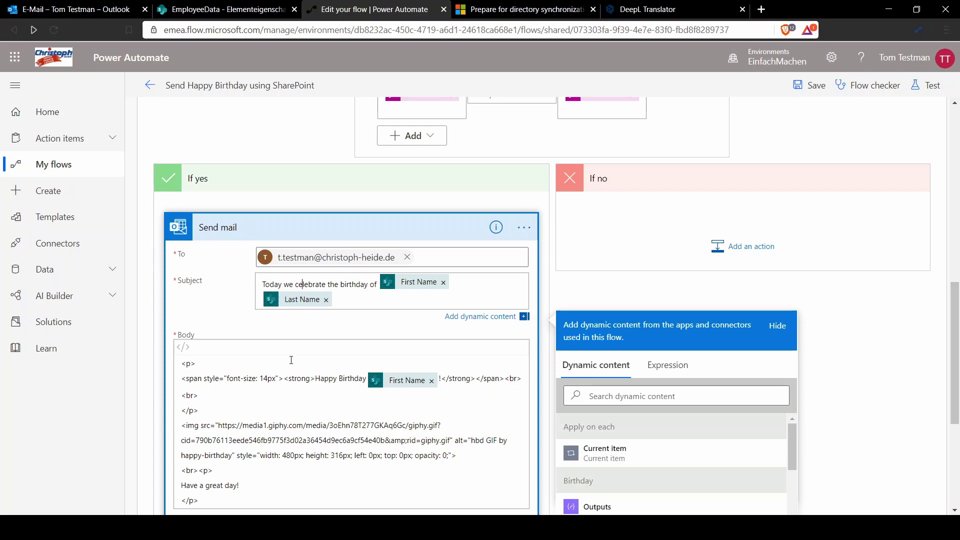
{"action": "scroll", "coordinate": [290, 381], "scroll_direction": "down", "scroll_amount": 3}
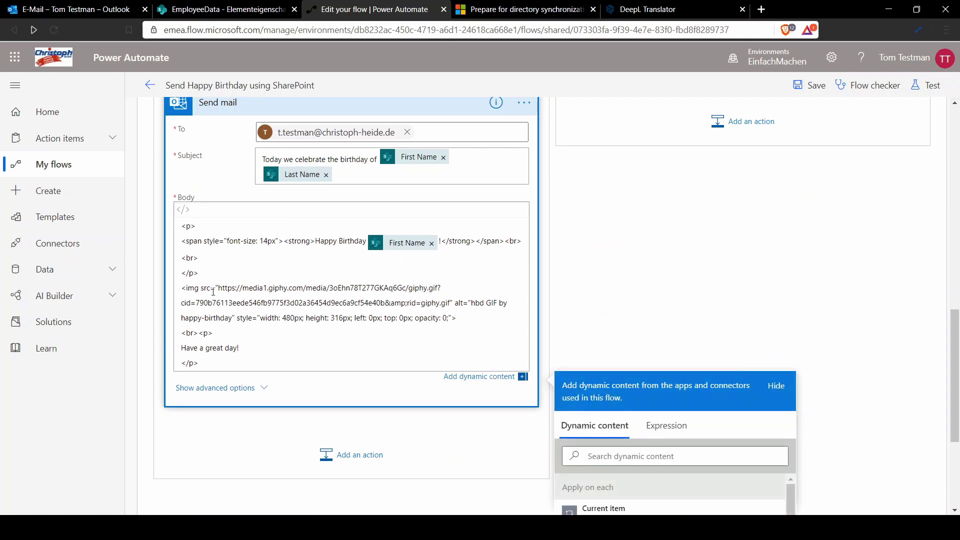
- Save the SharePoint flow and start a manually triggered test
{"action": "left_click", "coordinate": [240, 318]}
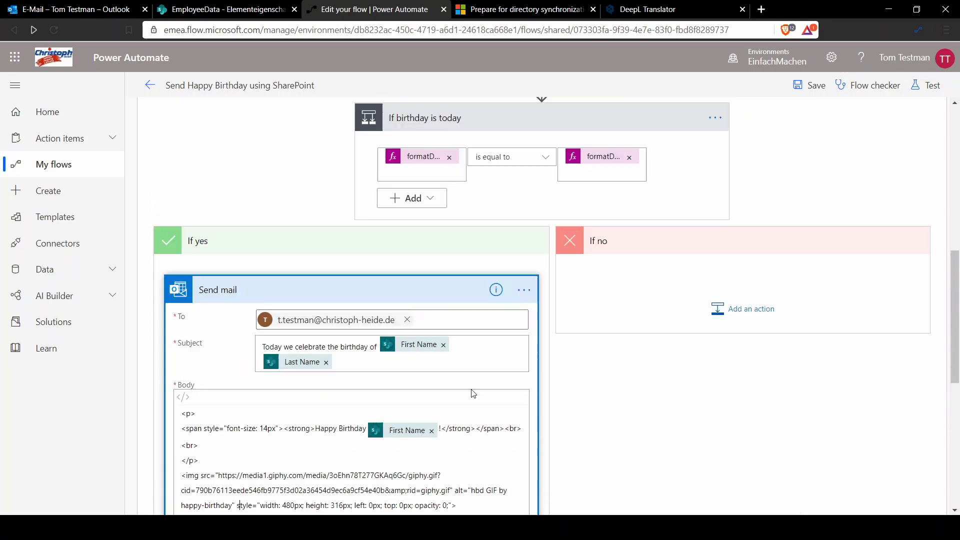
{"action": "scroll", "coordinate": [700, 250], "scroll_direction": "up", "scroll_amount": 3}
{"action": "left_click", "coordinate": [806, 90]}
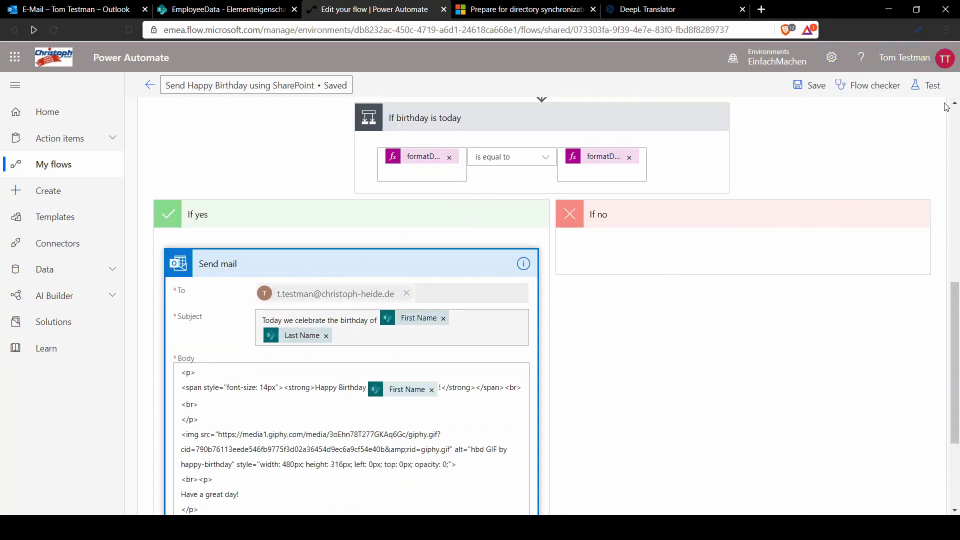
{"action": "left_click", "coordinate": [928, 86]}
{"action": "left_click", "coordinate": [764, 116]}
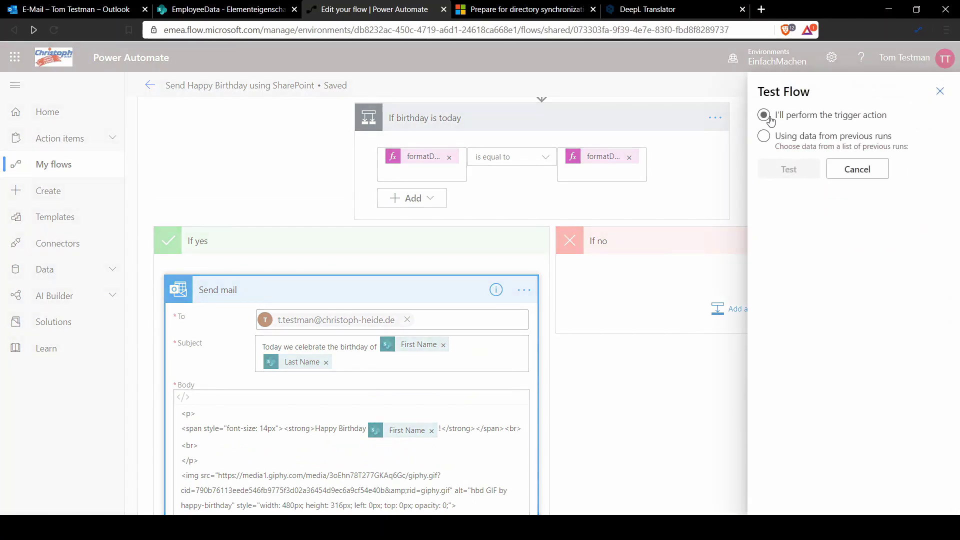
{"action": "left_click", "coordinate": [784, 170]}
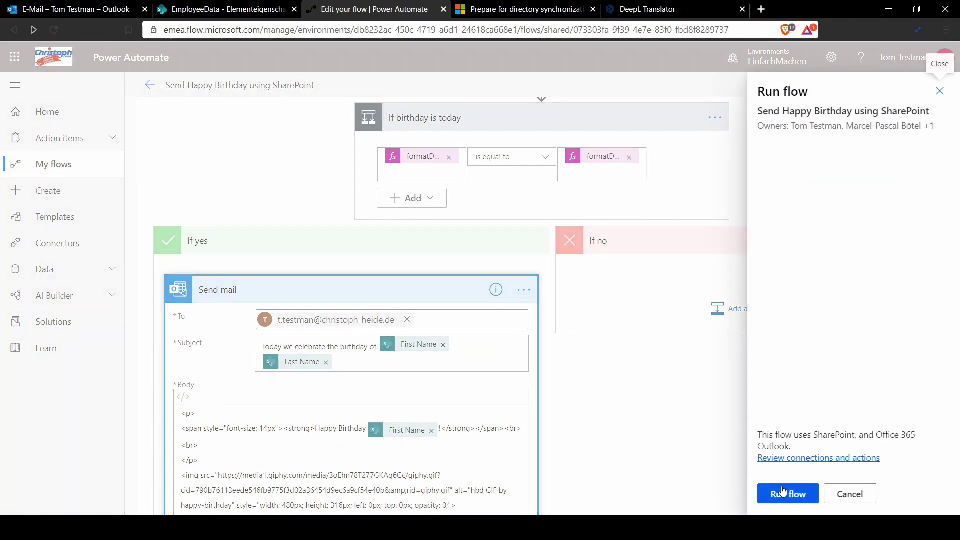
- Run the test flow and open the received birthday email in Outlook
{"action": "left_click", "coordinate": [782, 494]}
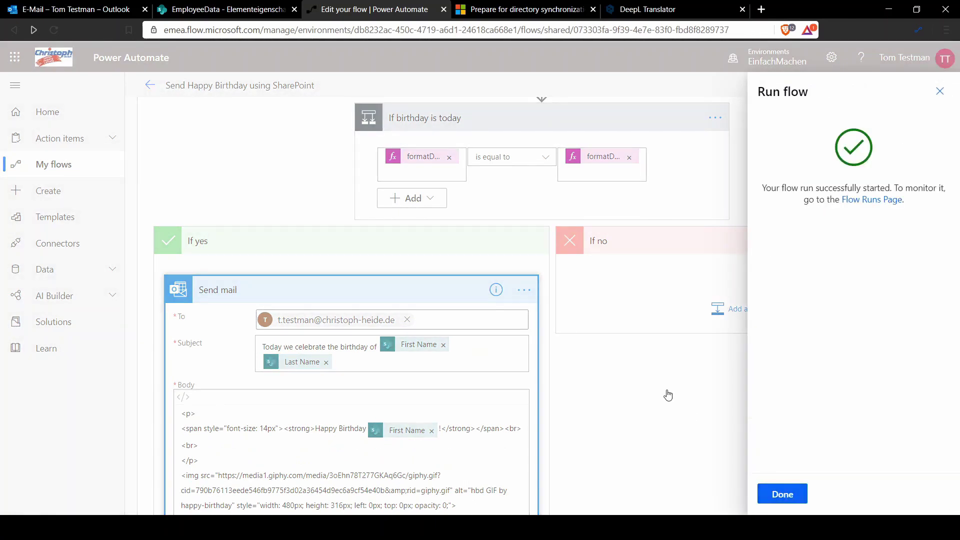
{"action": "left_click", "coordinate": [782, 494]}
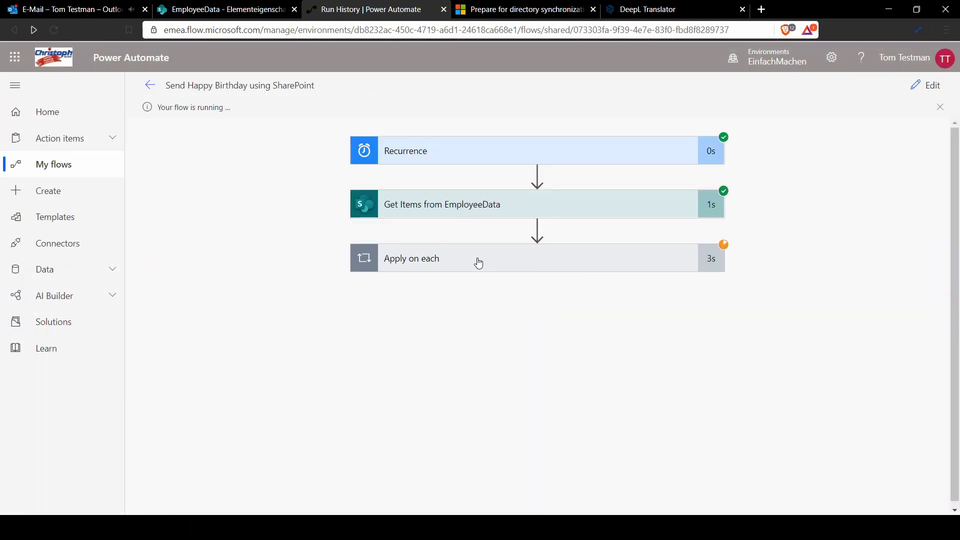
{"action": "left_click", "coordinate": [70, 9]}
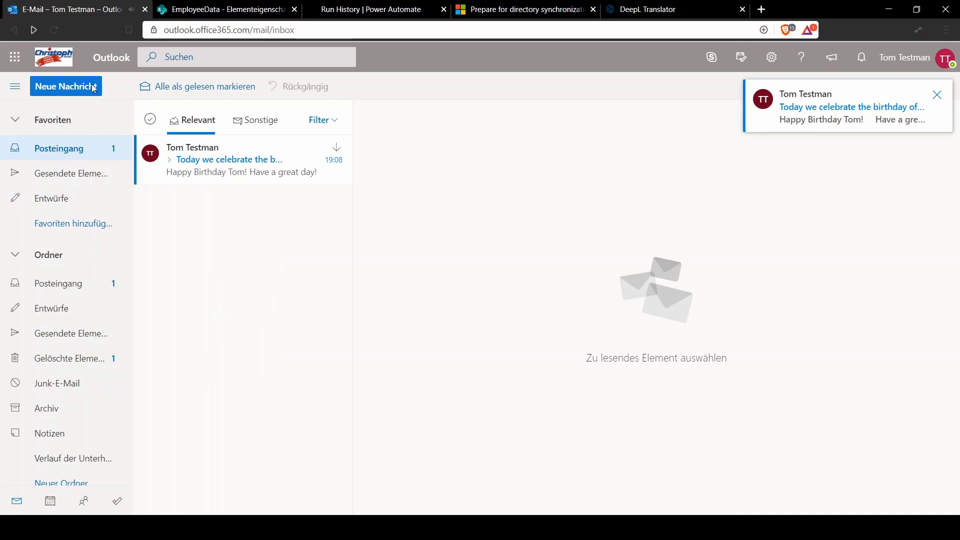
{"action": "left_click", "coordinate": [187, 162]}
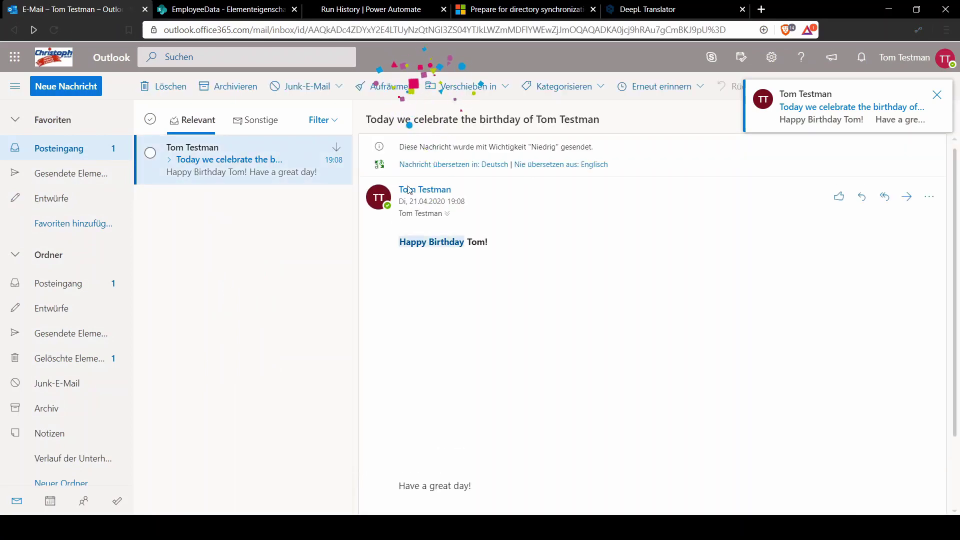
- Check the EmployeeData list and the successful run, then return to the Team flows list
{"action": "left_click", "coordinate": [192, 8]}
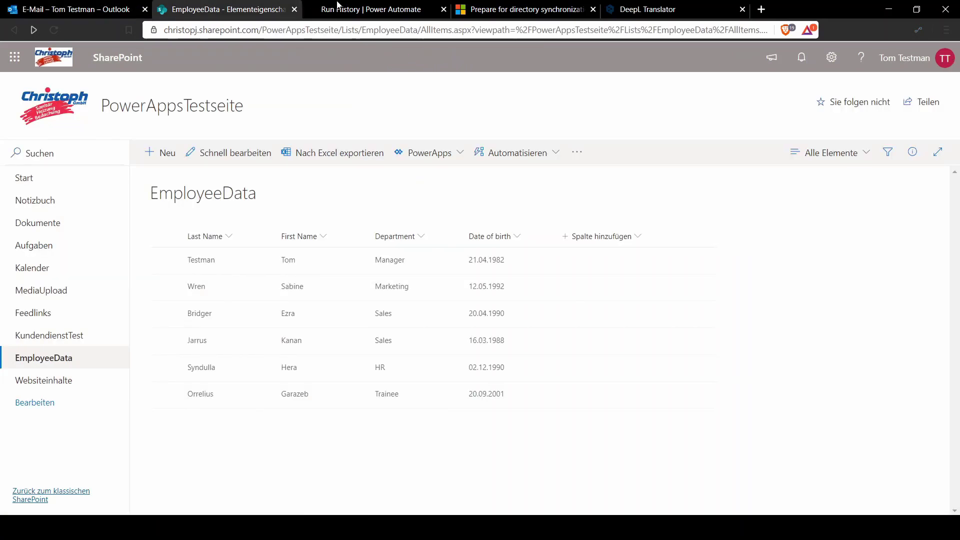
{"action": "left_click", "coordinate": [369, 12]}
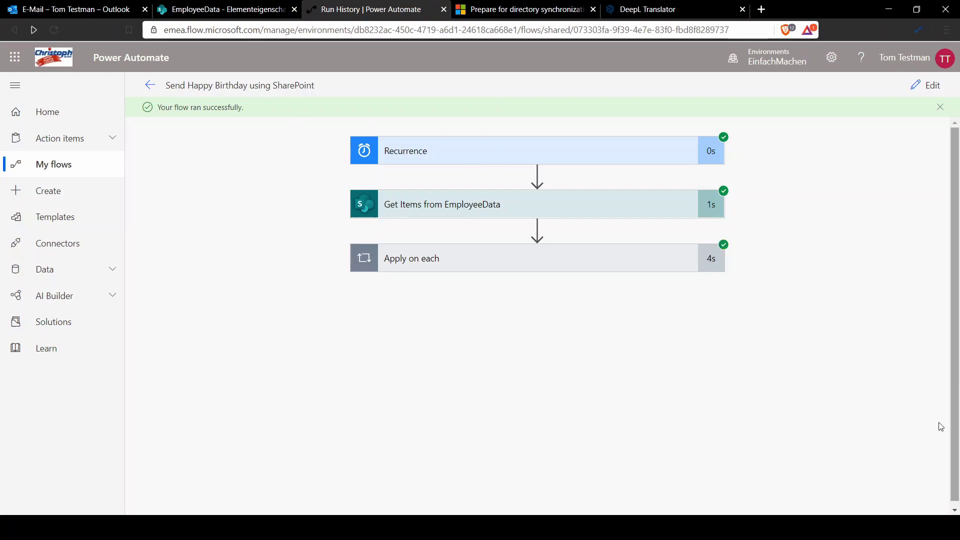
{"action": "left_click", "coordinate": [149, 86]}
{"action": "left_click", "coordinate": [155, 119]}
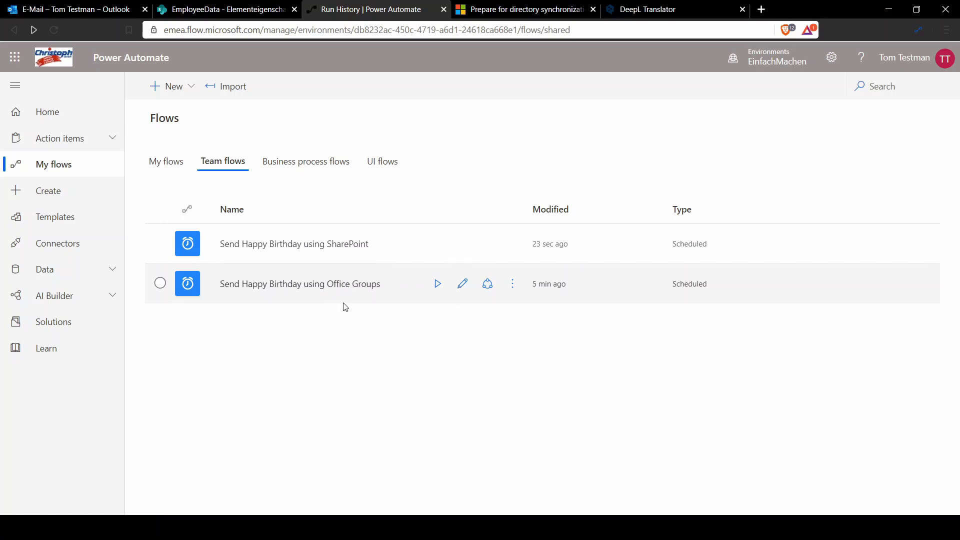
- Edit the Office Groups birthday flow and review its 6:00 daily Recurrence schedule
{"action": "left_click", "coordinate": [315, 289]}
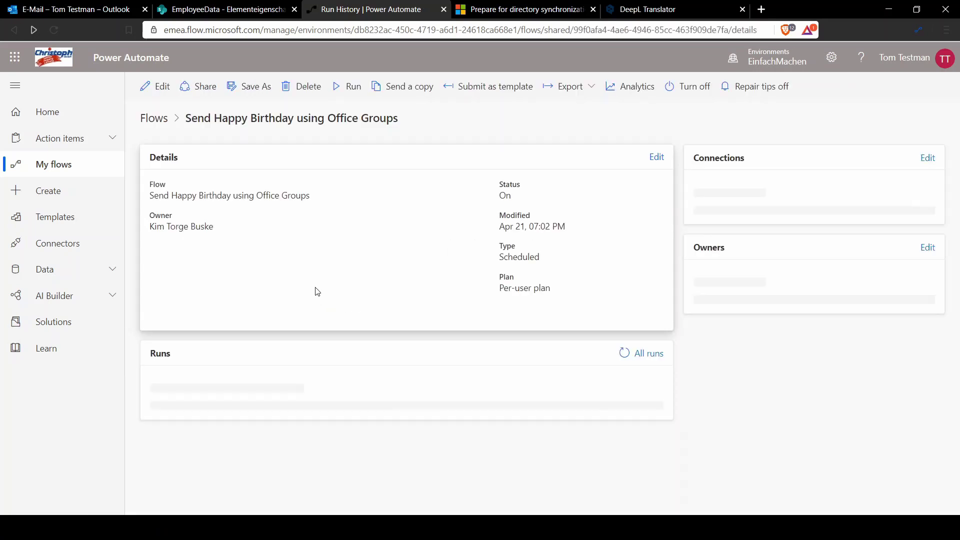
{"action": "left_click", "coordinate": [147, 83]}
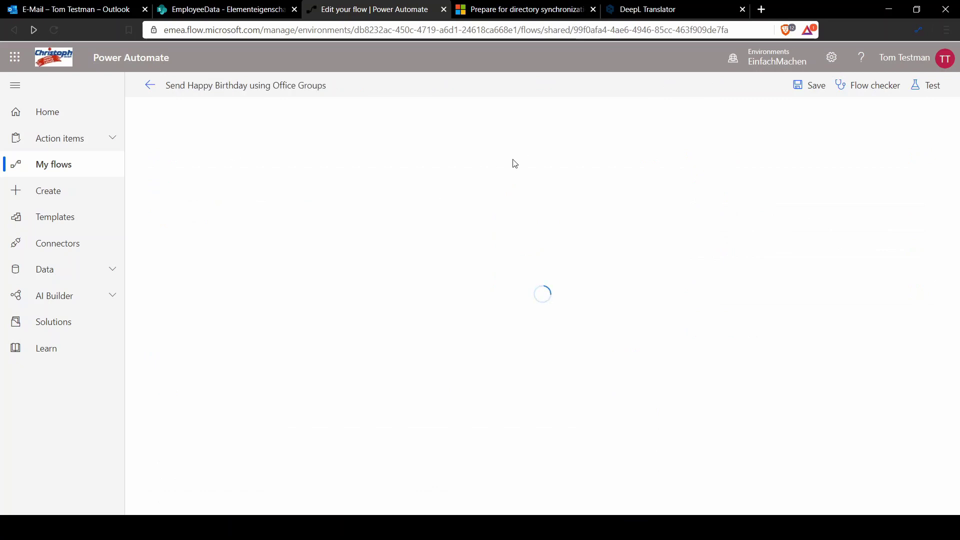
{"action": "left_click", "coordinate": [416, 130]}
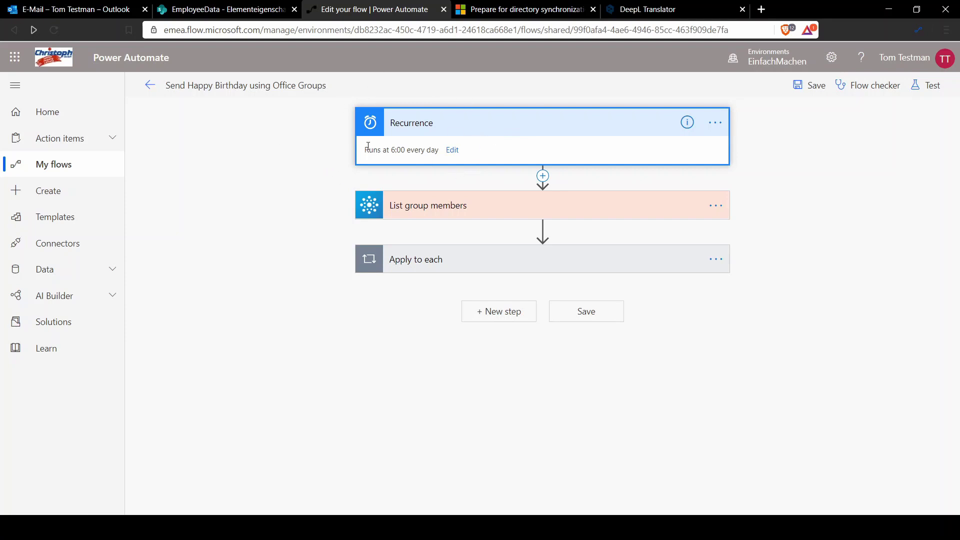
{"action": "left_click_drag", "start_coordinate": [369, 145], "coordinate": [412, 147]}
{"action": "left_click", "coordinate": [406, 150]}
- Review List group members, keeping Group Id Alle Mitarbeiter, and check its advanced Top option
{"action": "left_click", "coordinate": [406, 209]}
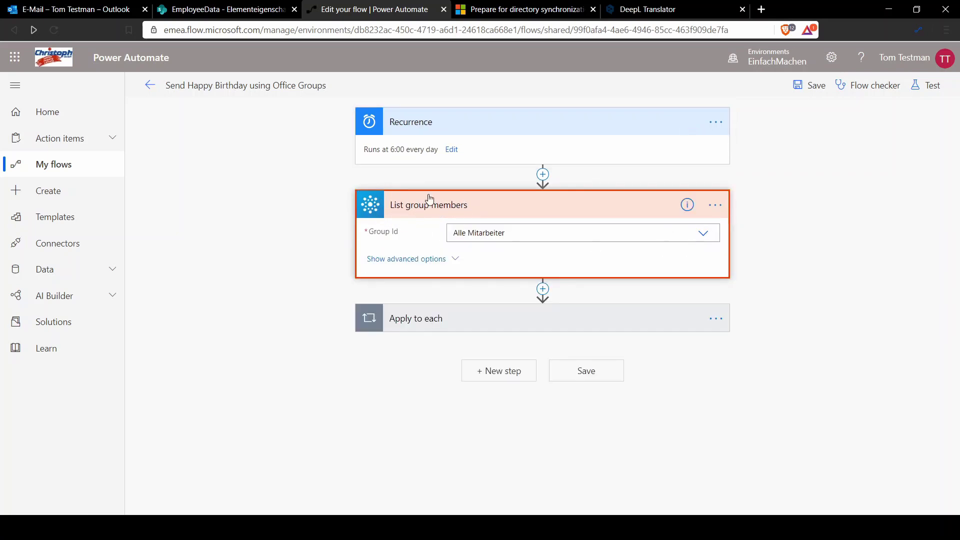
{"action": "left_click", "coordinate": [708, 238]}
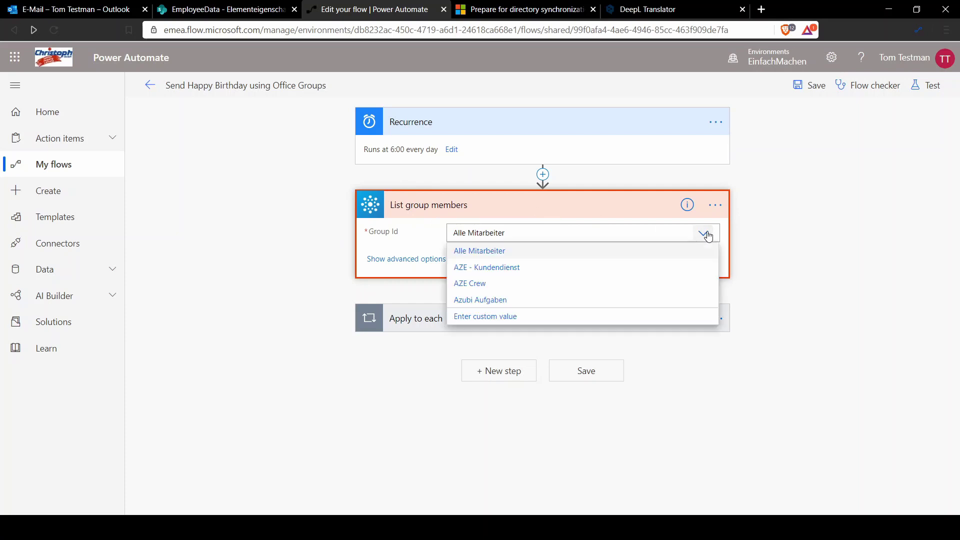
{"action": "left_click", "coordinate": [708, 238]}
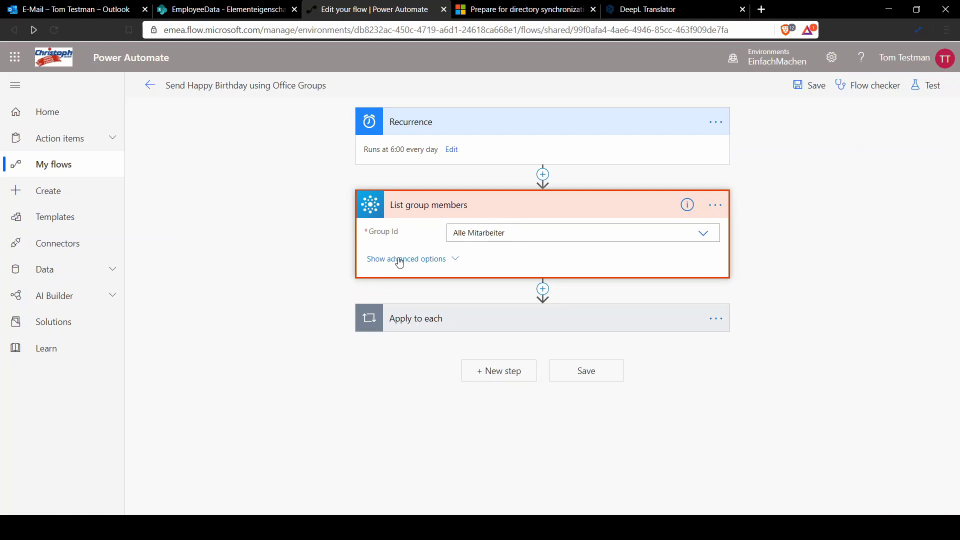
{"action": "left_click", "coordinate": [300, 268]}
{"action": "left_click", "coordinate": [422, 259]}
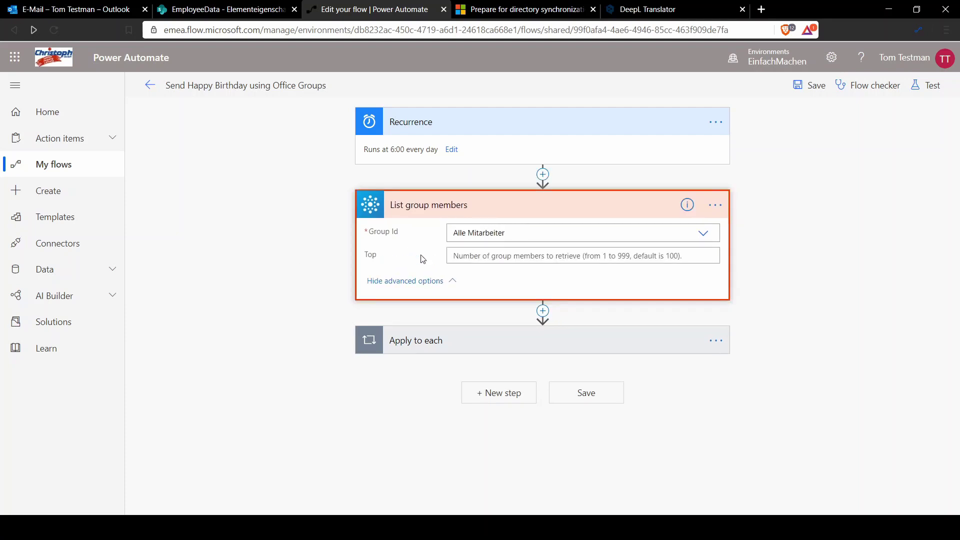
{"action": "left_click", "coordinate": [408, 283]}
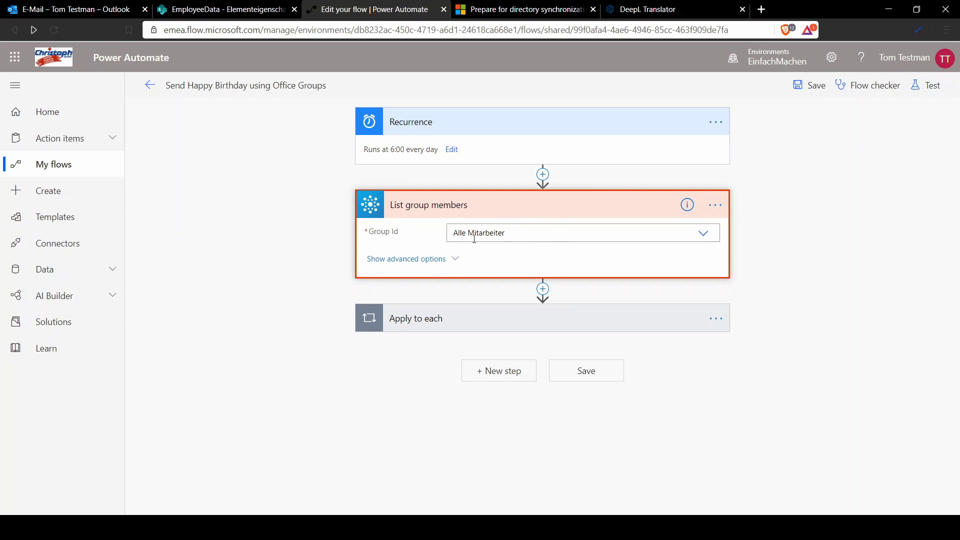
- Expand the Apply to each loop and its Get user profile (V2) step
{"action": "left_click", "coordinate": [403, 325]}
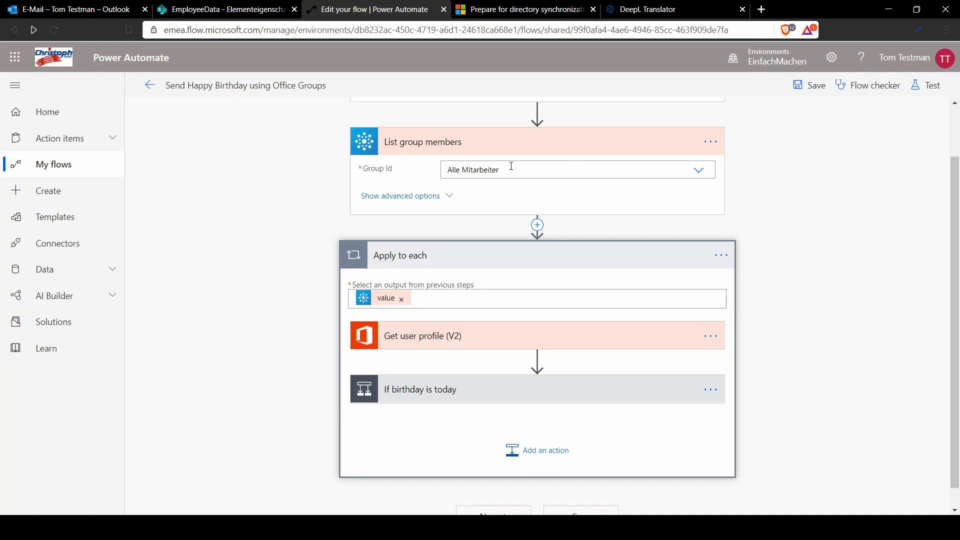
{"action": "left_click", "coordinate": [415, 340]}
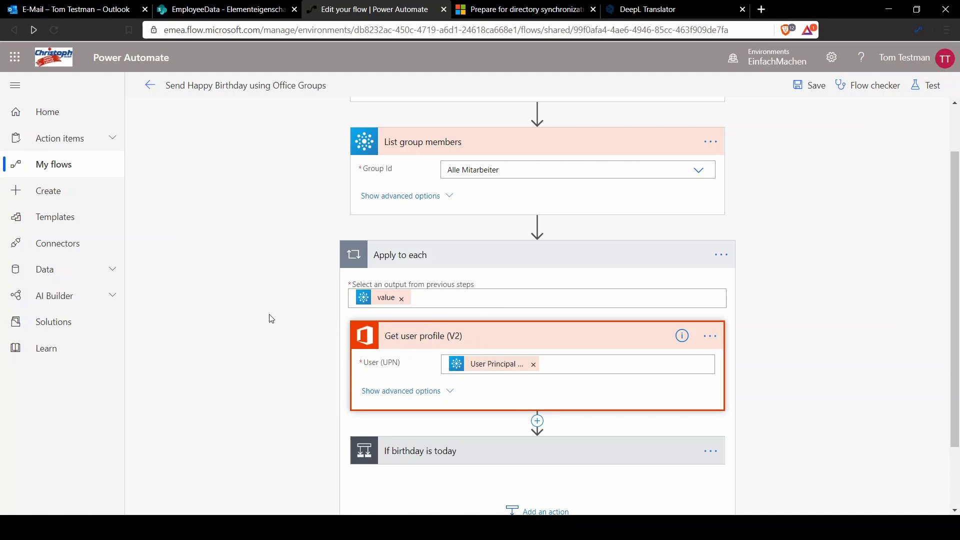
{"action": "left_click", "coordinate": [188, 311]}
{"action": "scroll", "coordinate": [422, 392], "scroll_direction": "down", "scroll_amount": 1}
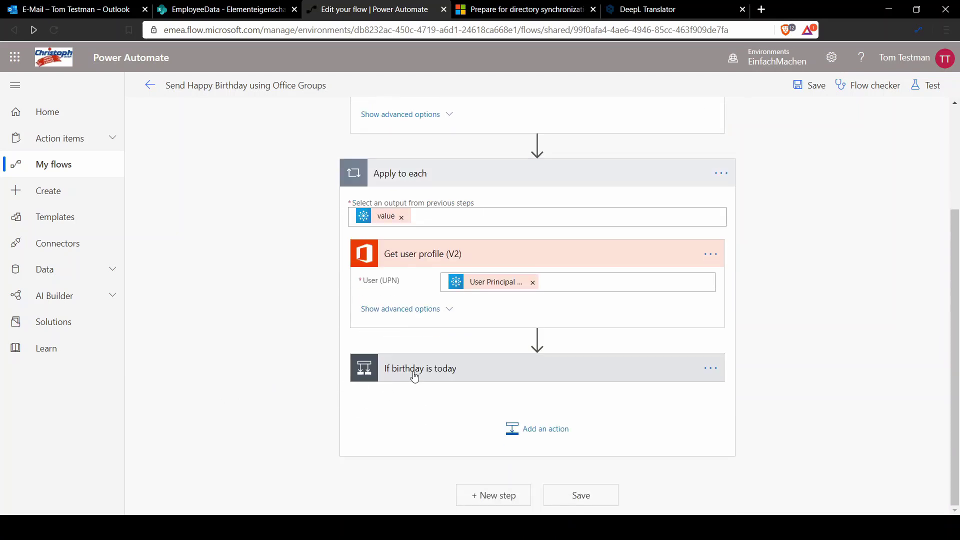
- Inspect the If birthday is today formatDateTime expression and the Send an email (V2) greeting
{"action": "left_click", "coordinate": [414, 375]}
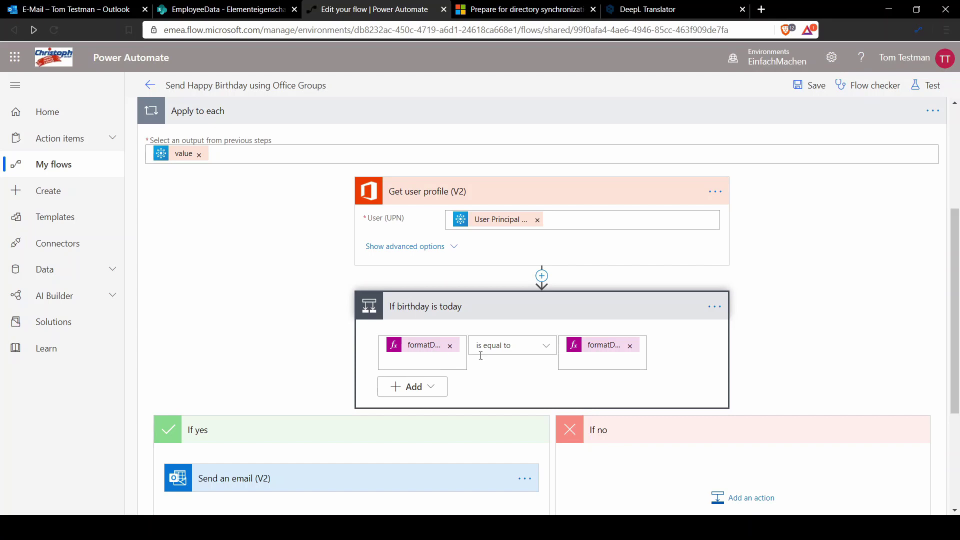
{"action": "left_click", "coordinate": [592, 346]}
{"action": "scroll", "coordinate": [408, 416], "scroll_direction": "down", "scroll_amount": 1}
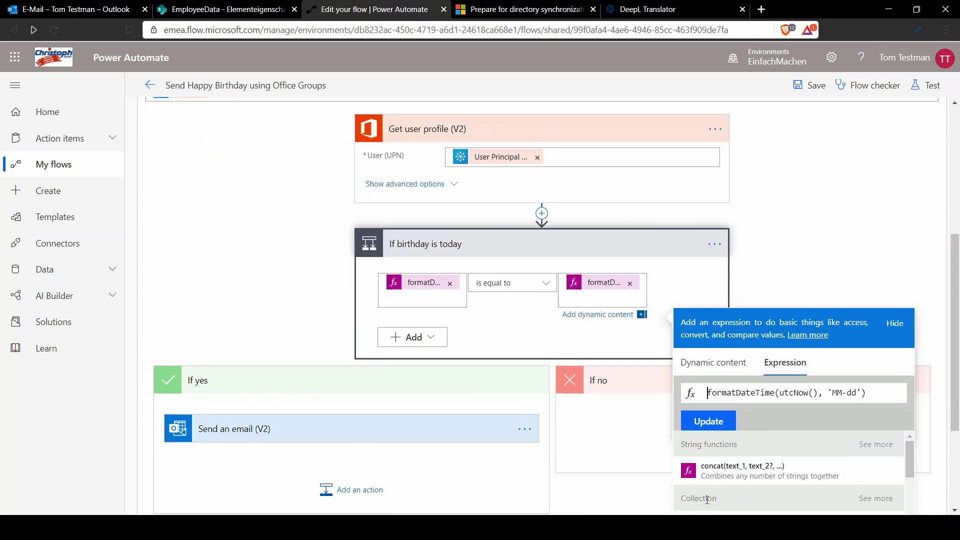
{"action": "left_click", "coordinate": [401, 422]}
{"action": "scroll", "coordinate": [305, 295], "scroll_direction": "down", "scroll_amount": 6}
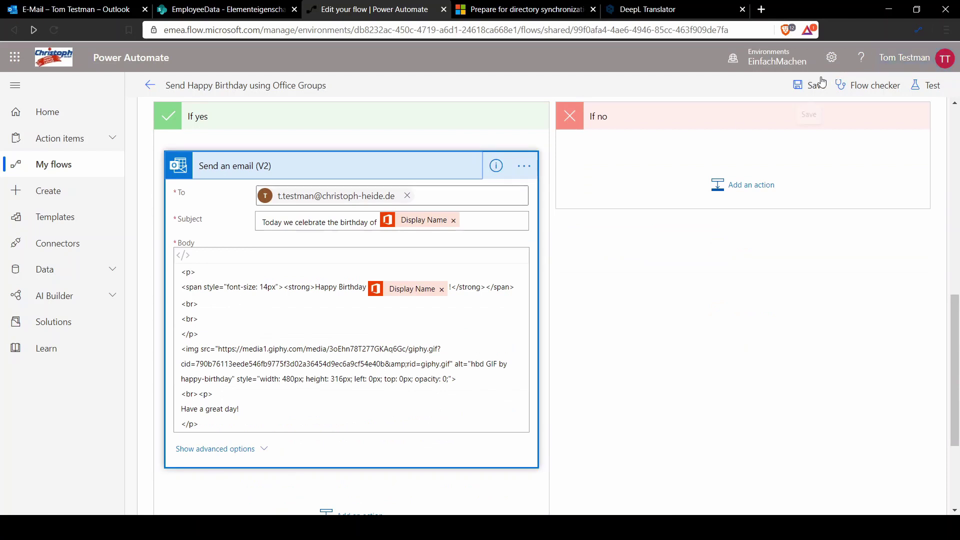
- Save the Office Groups flow and go back to the SharePoint birthday flow's details page
{"action": "left_click", "coordinate": [811, 88]}
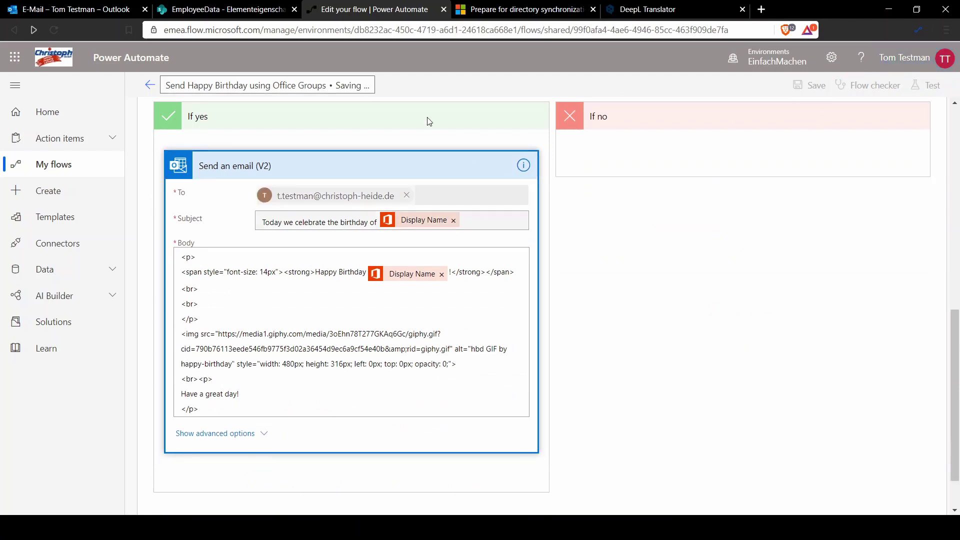
{"action": "scroll", "coordinate": [371, 237], "scroll_direction": "up", "scroll_amount": 3}
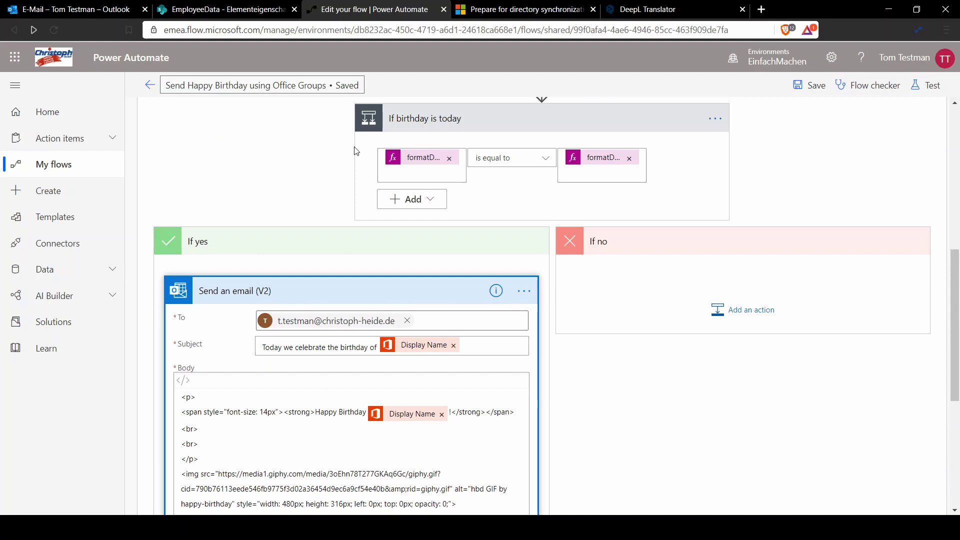
{"action": "left_click", "coordinate": [150, 85]}
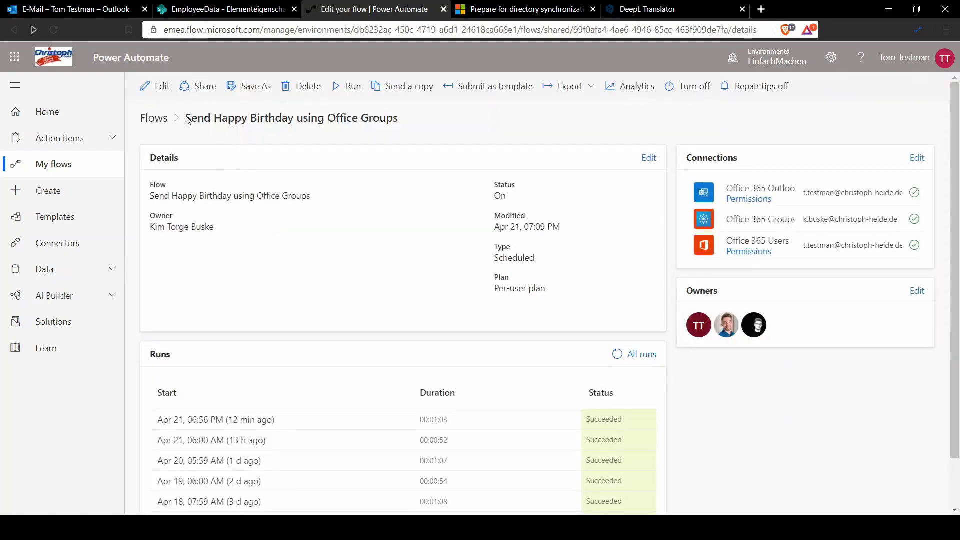
{"action": "left_click", "coordinate": [156, 118]}
{"action": "left_click", "coordinate": [374, 242]}
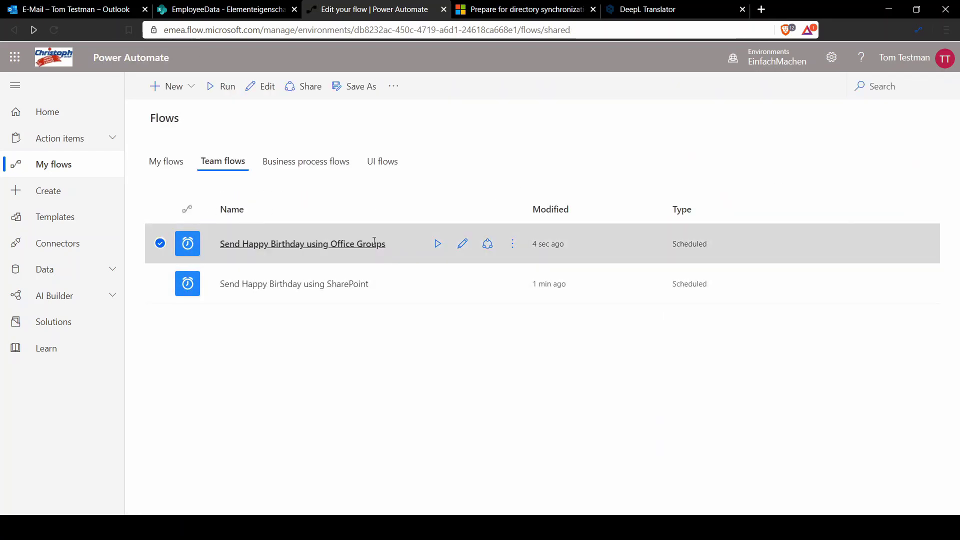
{"action": "left_click_drag", "start_coordinate": [374, 242], "coordinate": [214, 221]}
{"action": "left_click", "coordinate": [280, 288]}
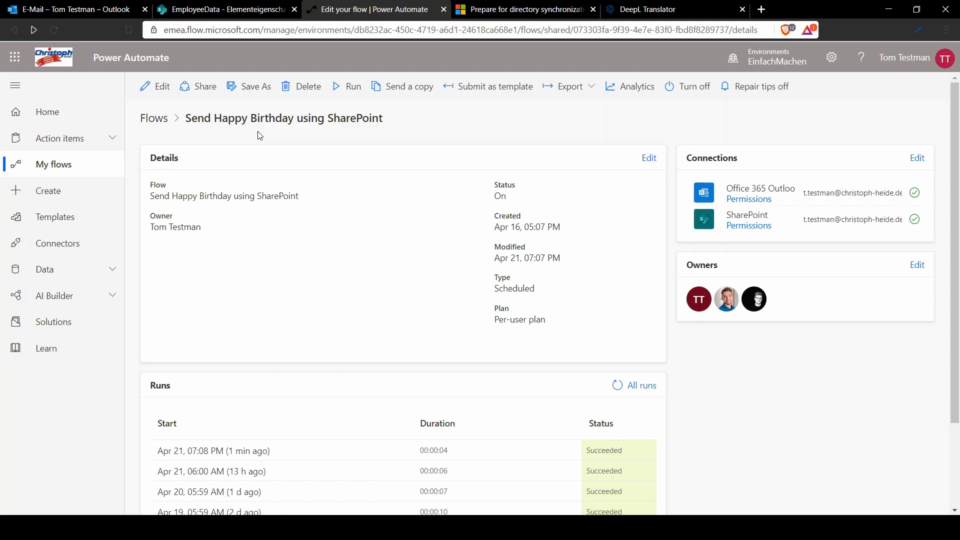
- Review the SharePoint flow's Get Items from EmployeeData and Apply on each, then return to Team flows
{"action": "left_click", "coordinate": [153, 87]}
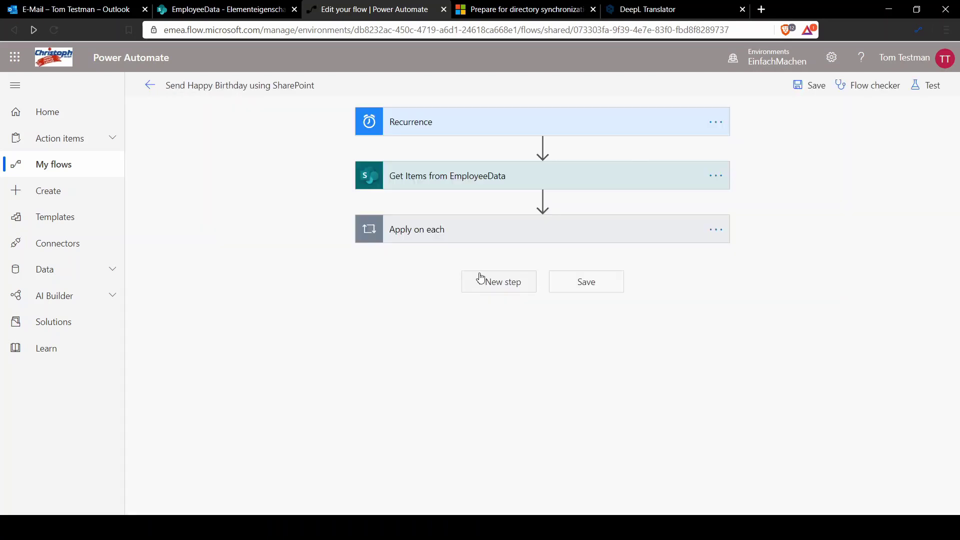
{"action": "left_click", "coordinate": [411, 176]}
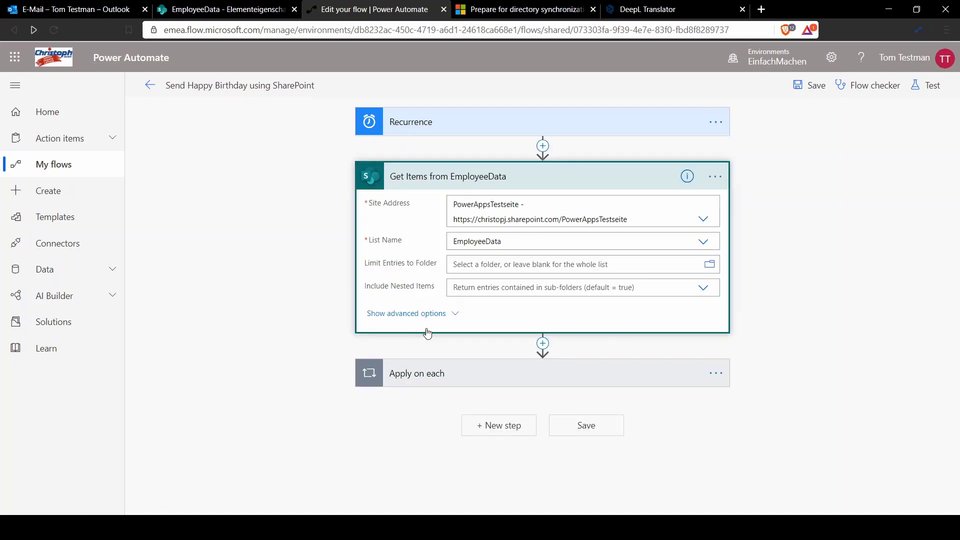
{"action": "left_click", "coordinate": [407, 373]}
{"action": "scroll", "coordinate": [474, 266], "scroll_direction": "up", "scroll_amount": 1}
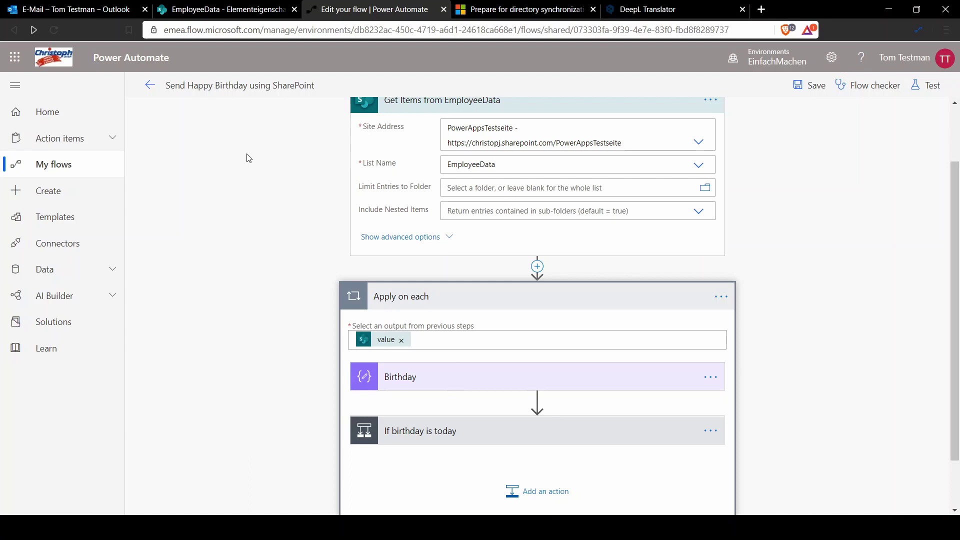
{"action": "left_click", "coordinate": [150, 85]}
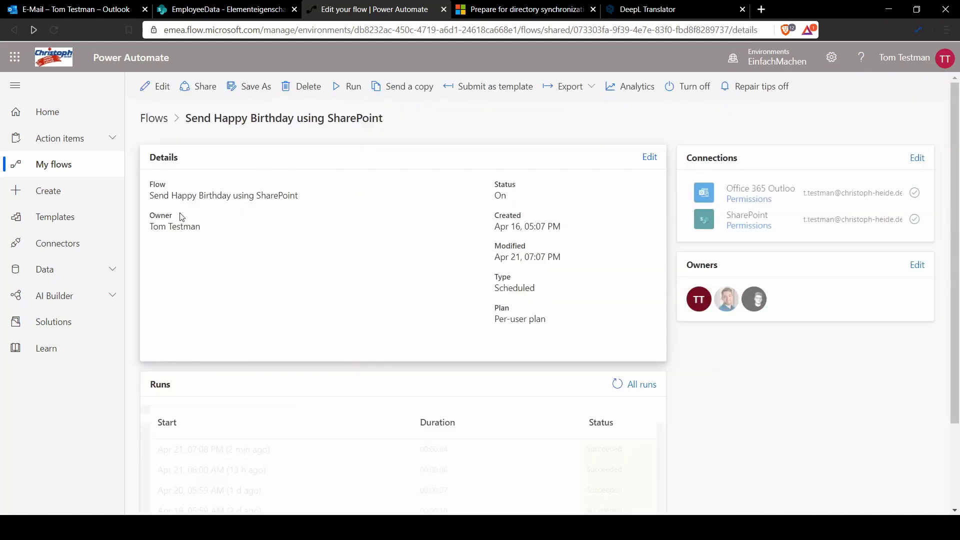
{"action": "left_click", "coordinate": [154, 120]}
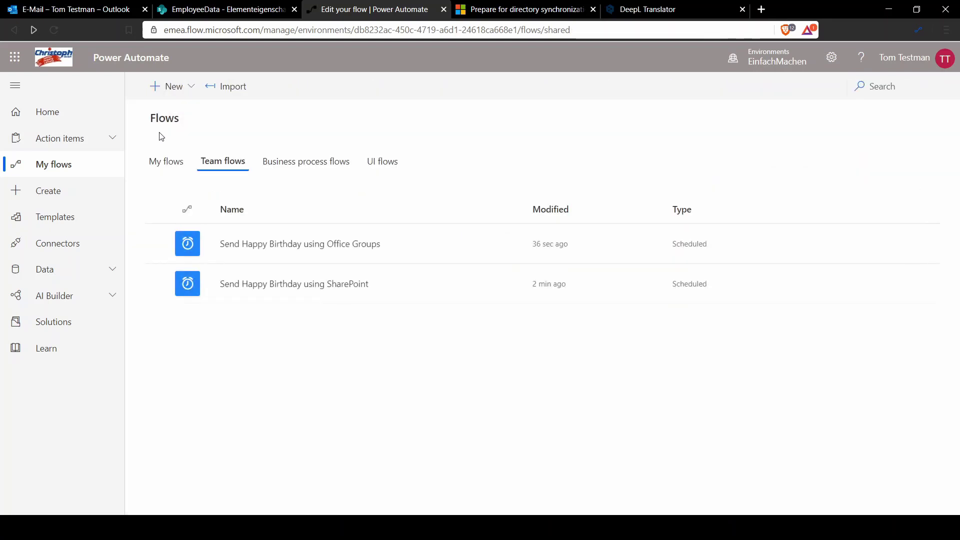